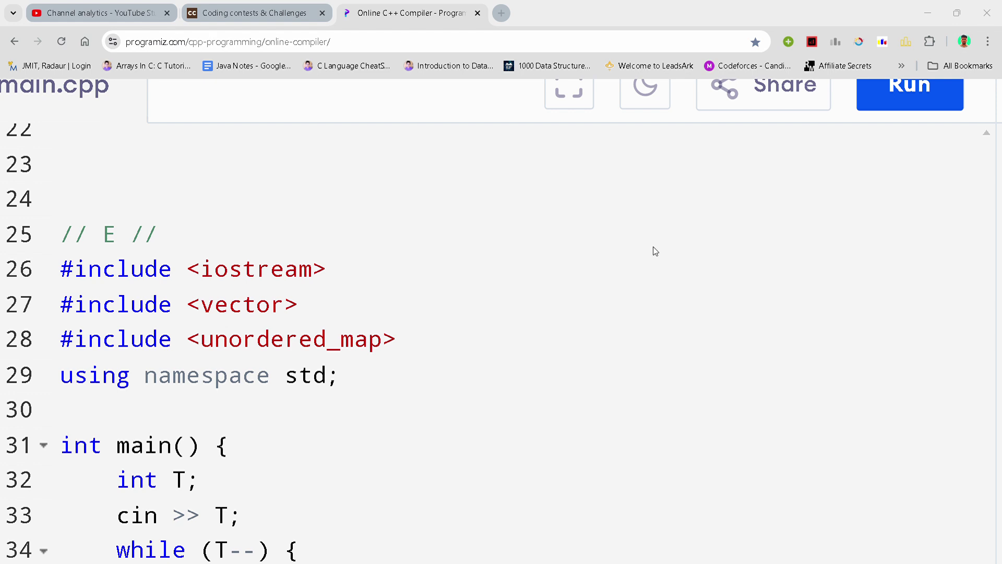
# - Review lines 33–41: reading T, N and M, then the loops filling vectors A and B
pyautogui.click(708, 556)
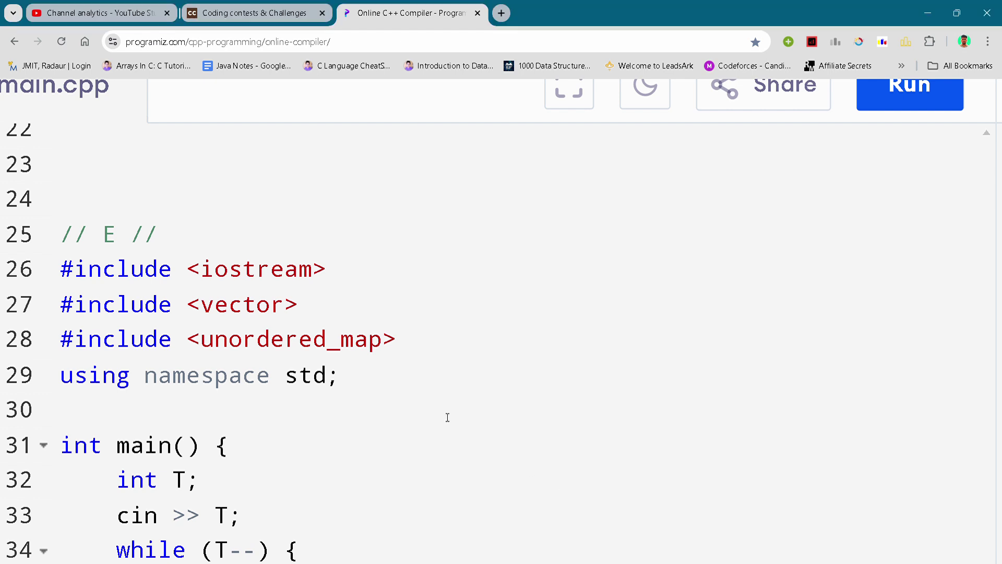
pyautogui.press('Down')
pyautogui.press('Down')
pyautogui.press('Down')
pyautogui.press('Down')
pyautogui.press('Down')
pyautogui.press('Down')
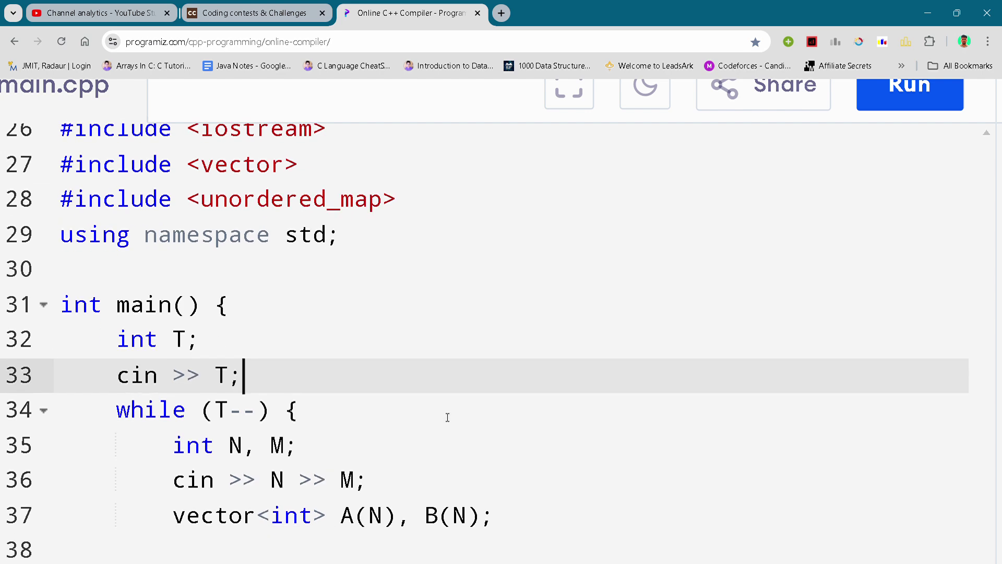
pyautogui.press('Down')
pyautogui.press('Down')
pyautogui.press('Down')
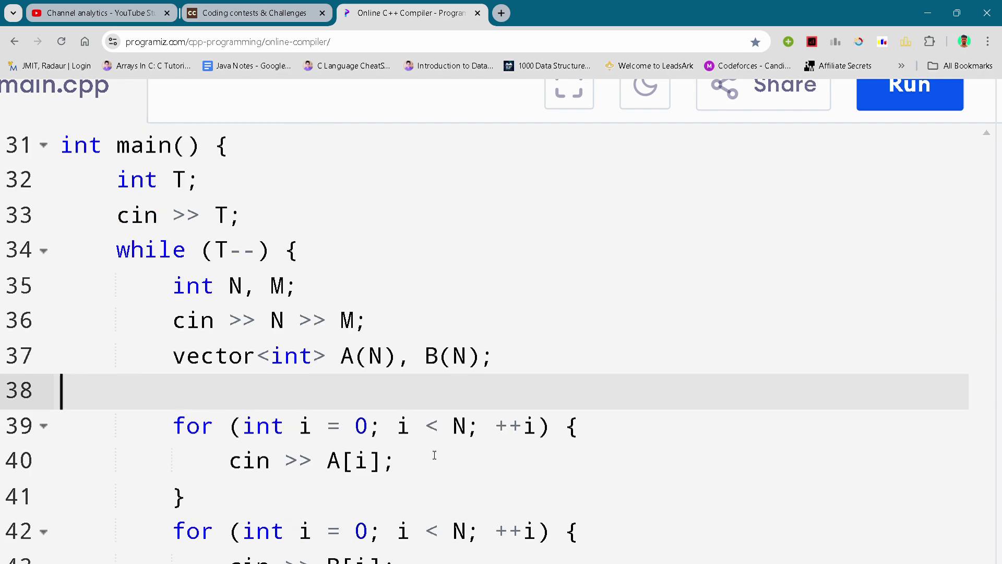
pyautogui.click(434, 455)
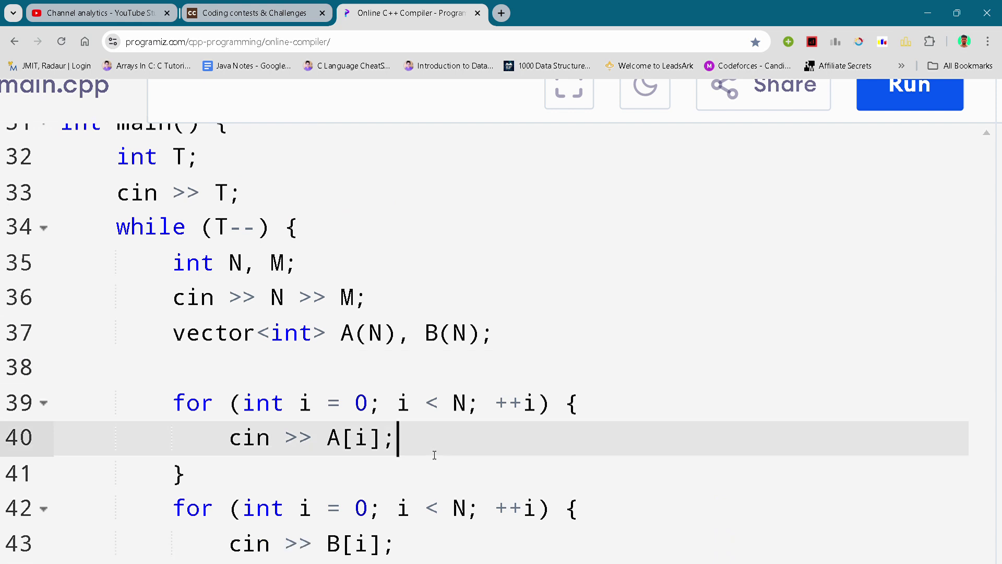
pyautogui.press('Up')
pyautogui.press('Up')
pyautogui.press('Down')
pyautogui.press('Down')
pyautogui.click(390, 468)
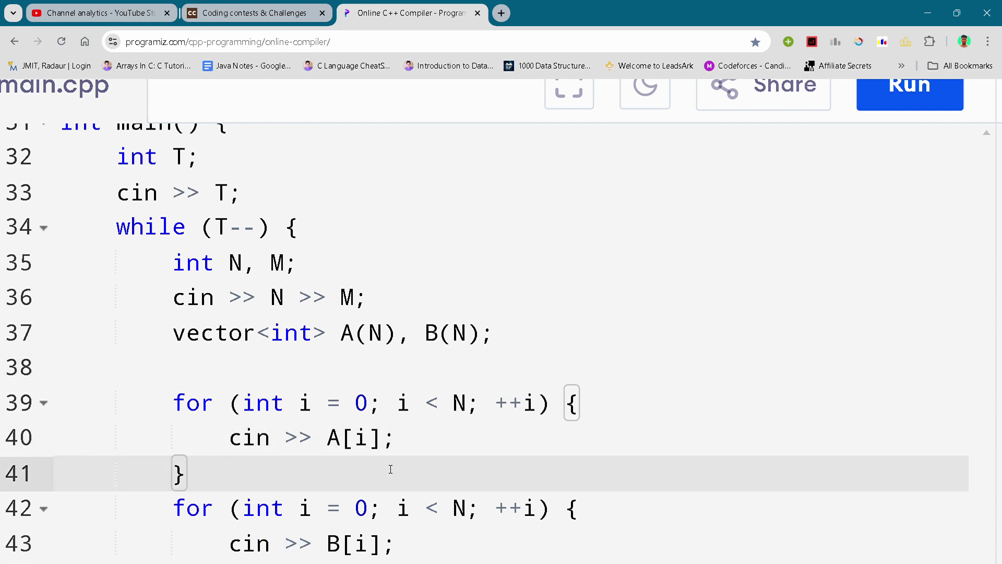
pyautogui.scroll(-1, 389, 468)
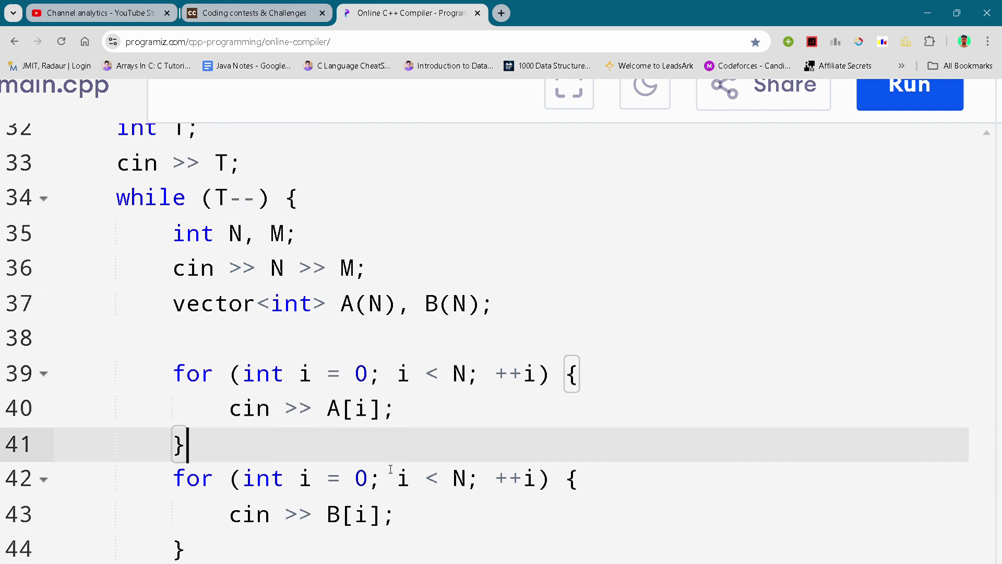
pyautogui.scroll(-1, 390, 468)
# - Review lines 45–50, where candy_remainders tallies each A[i] % M remainder
pyautogui.press('Down')
pyautogui.press('Down')
pyautogui.press('Down')
pyautogui.press('Down')
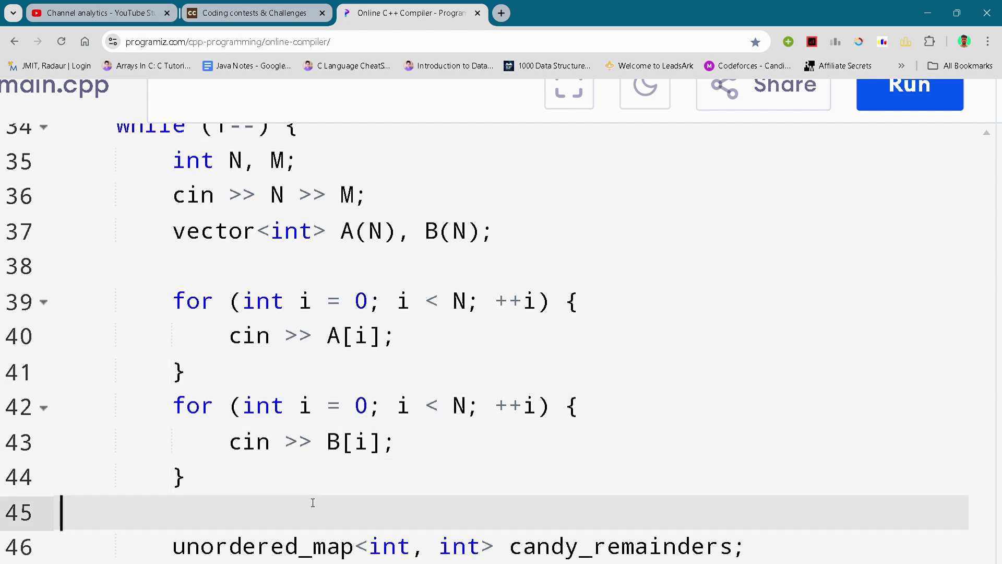
pyautogui.scroll(-1, 313, 503)
pyautogui.scroll(-1, 313, 503)
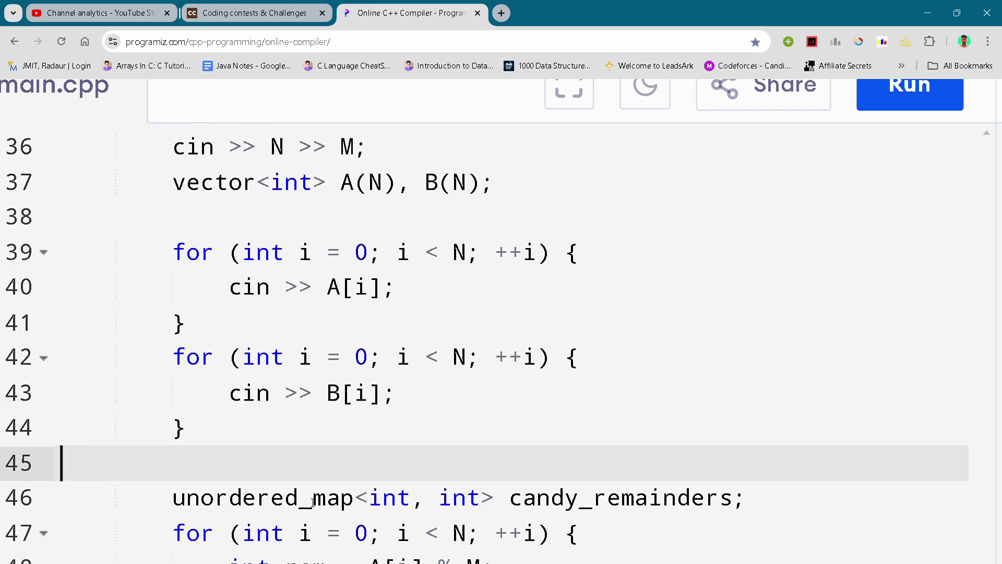
pyautogui.scroll(-1, 312, 503)
pyautogui.click(659, 509)
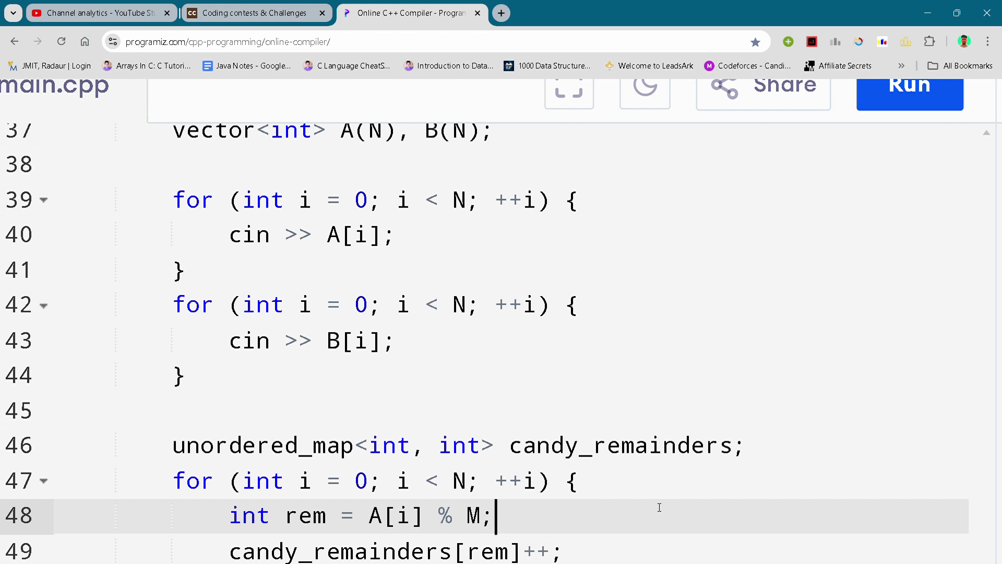
pyautogui.scroll(-1, 659, 508)
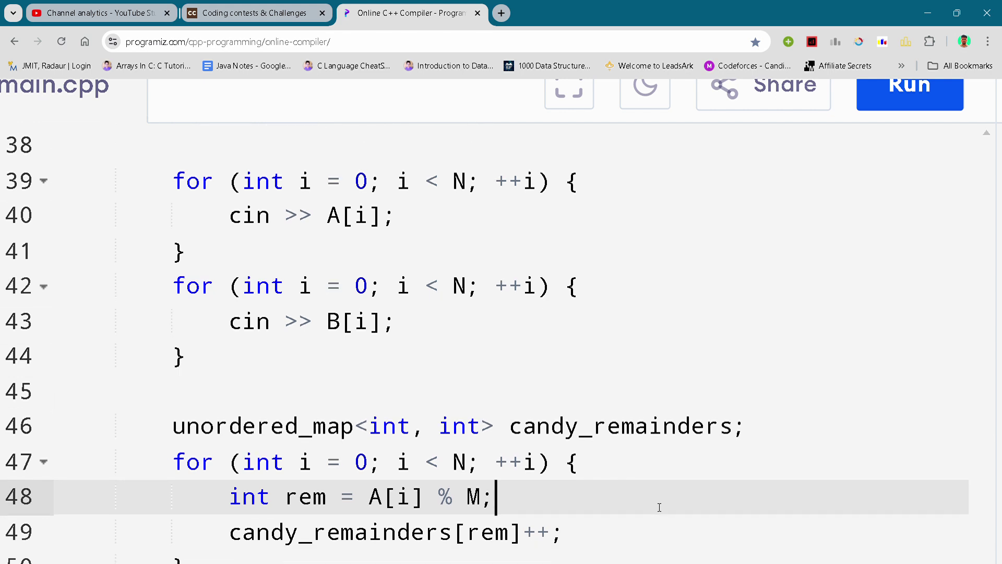
pyautogui.press('Down')
pyautogui.press('Down')
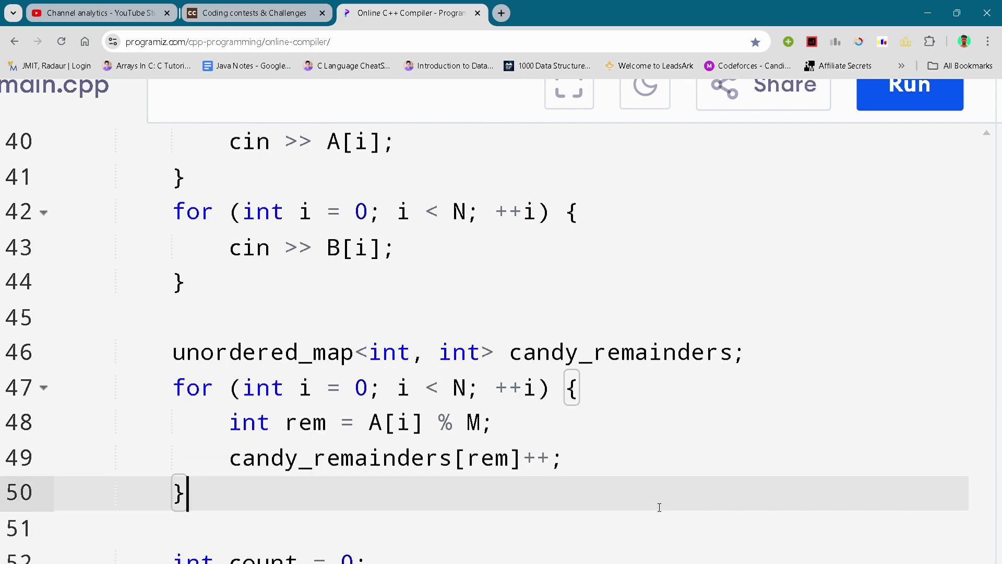
pyautogui.press('Down')
pyautogui.press('Down')
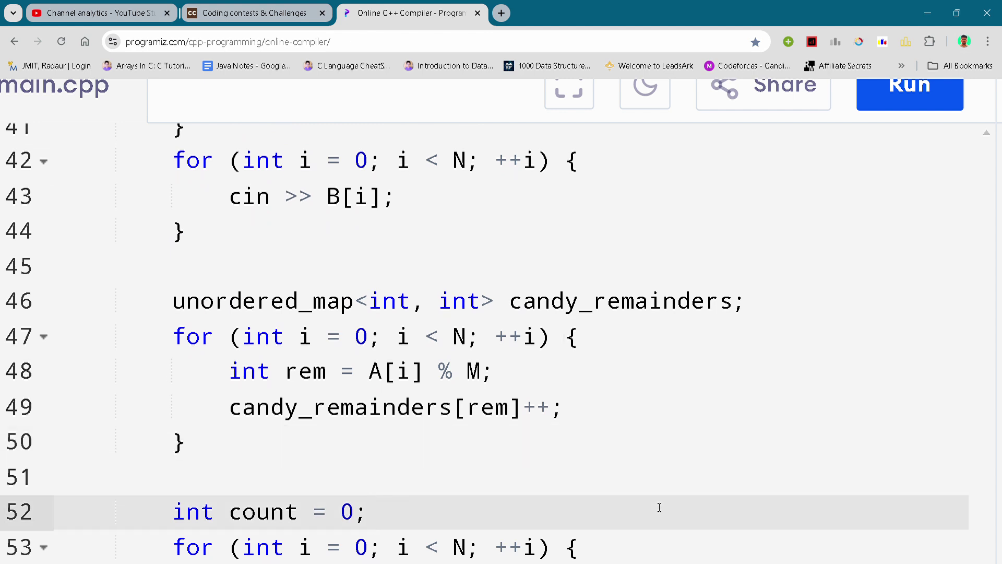
pyautogui.scroll(-1, 659, 508)
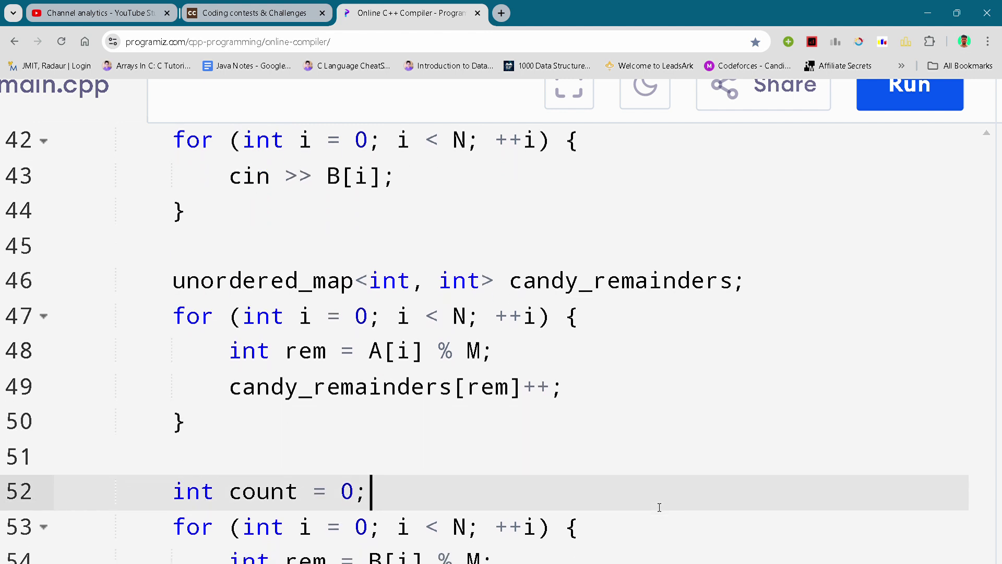
# - Review lines 53–62: the B loop adding needed_rem matches to count, then printing count
pyautogui.press('Down')
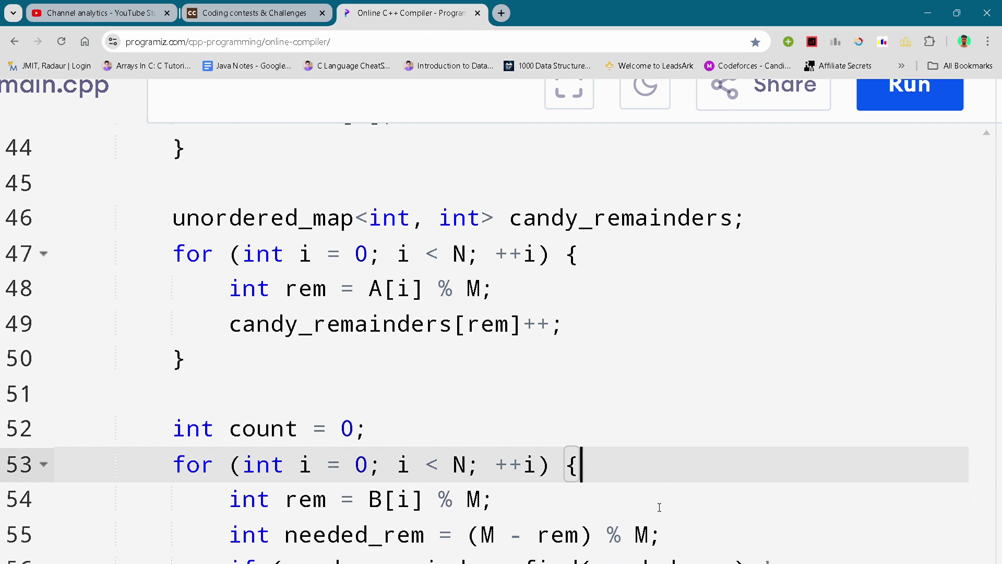
pyautogui.press('Down')
pyautogui.press('Down')
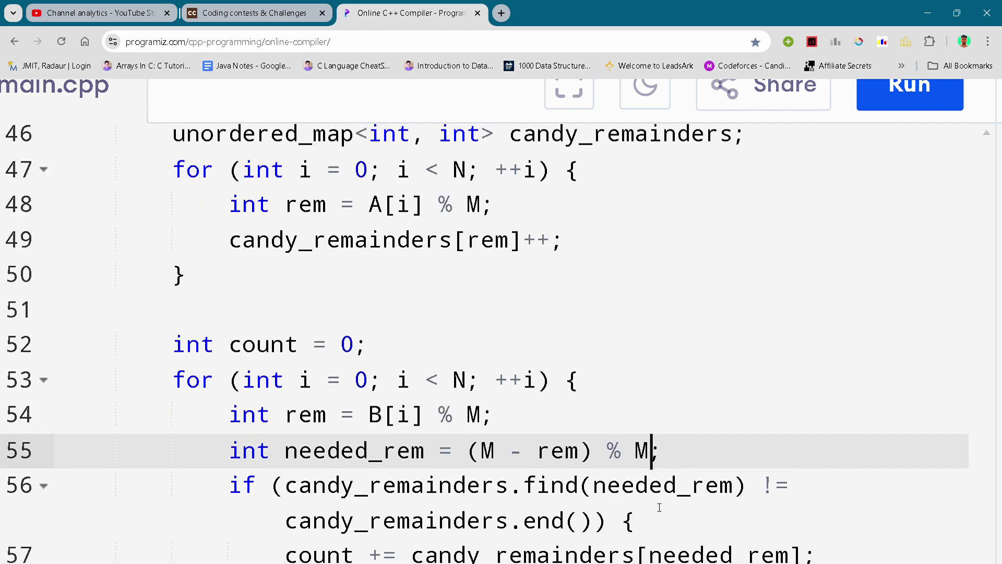
pyautogui.press('Down')
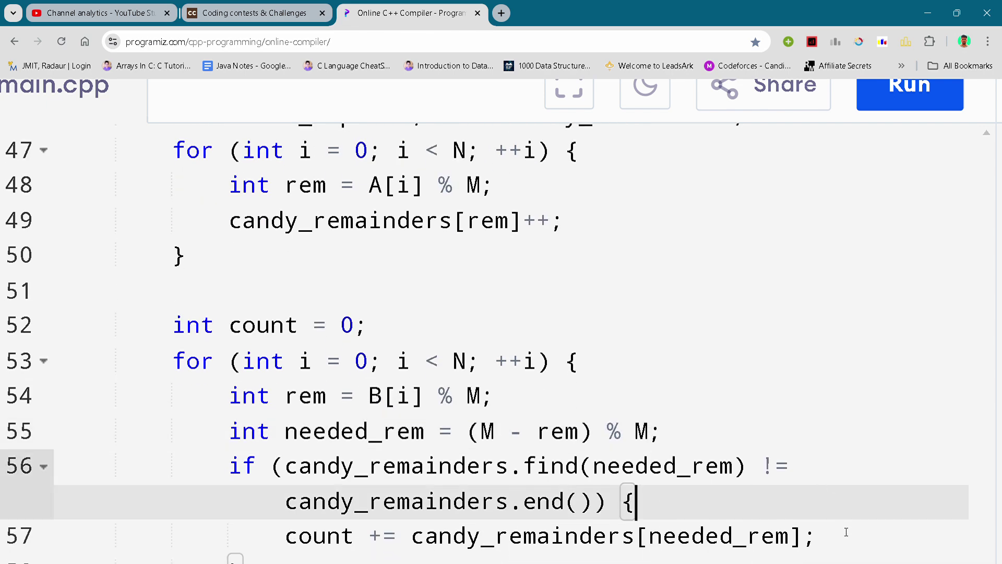
pyautogui.press('Down')
pyautogui.press('Down')
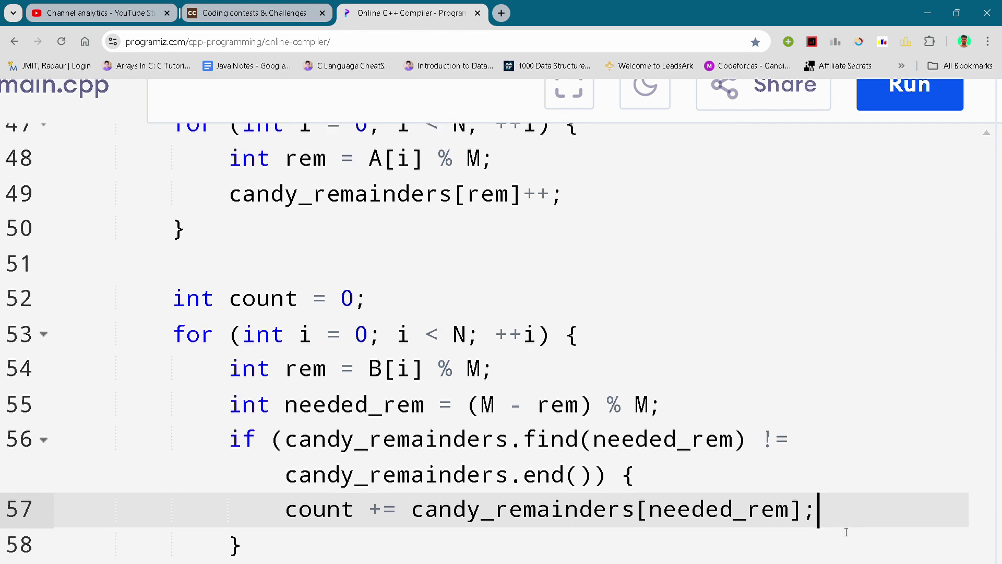
pyautogui.press('Down')
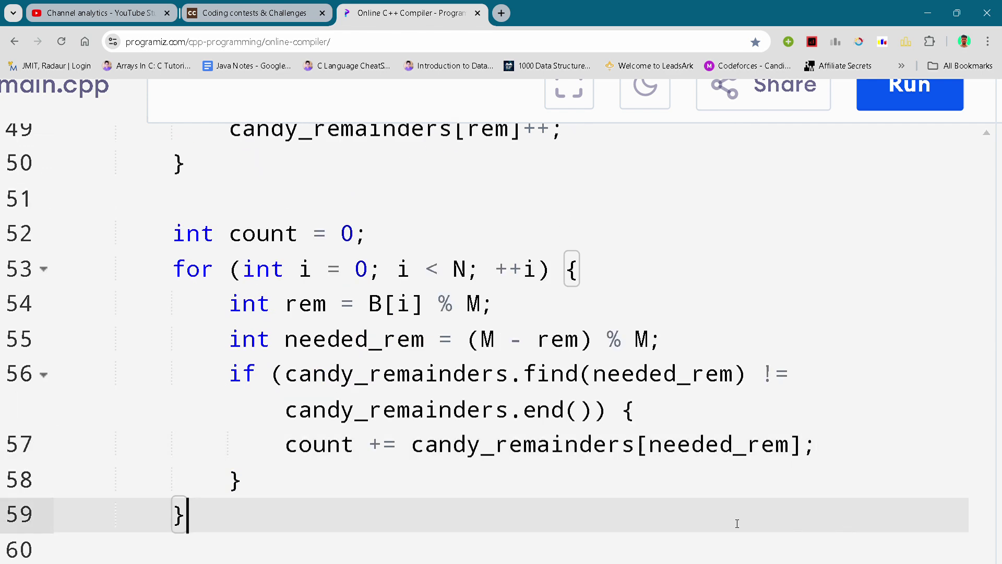
pyautogui.press('Down')
pyautogui.press('Down')
pyautogui.press('Down')
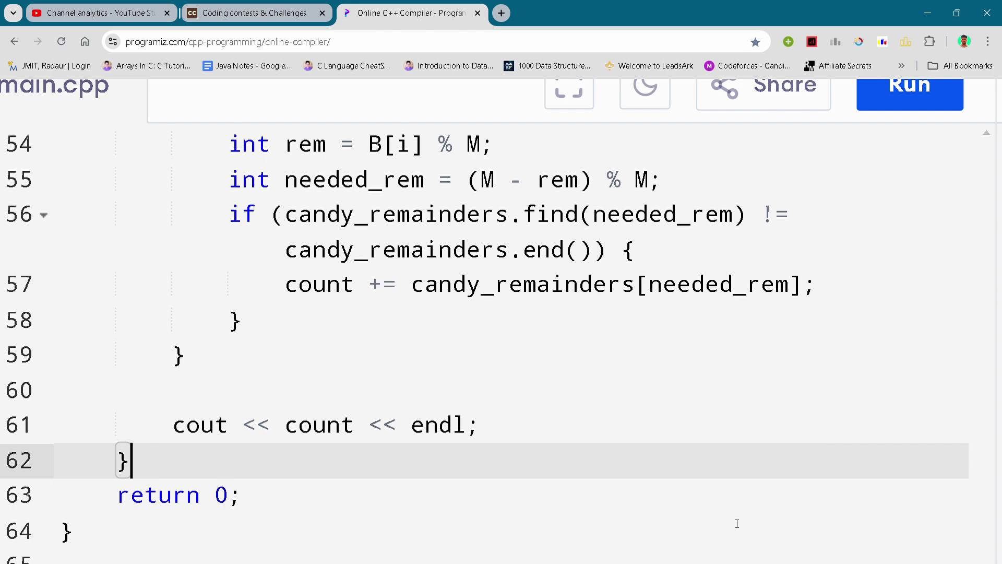